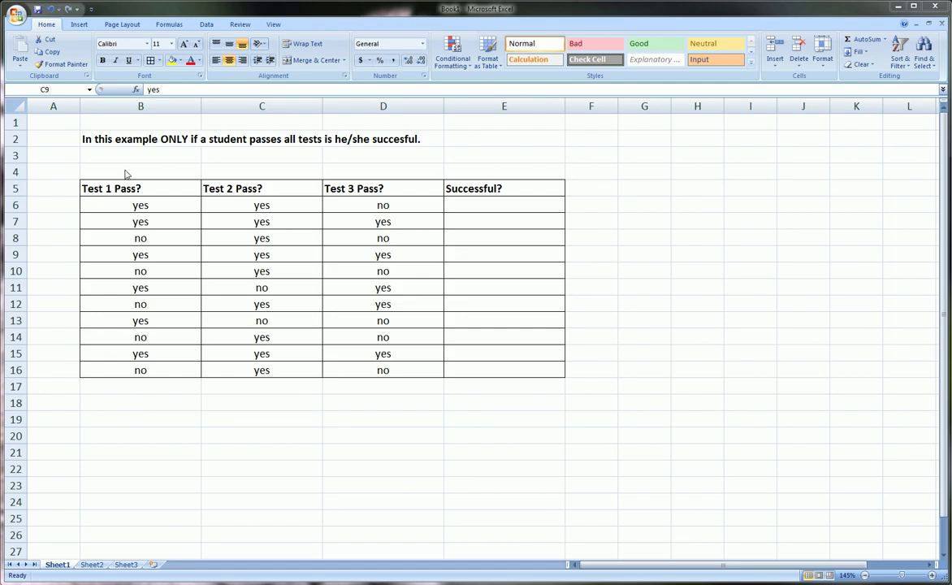
# Step: Examine the passing rule in B2, the test headings in B5:D5 and the first student's results in B6:D6
pyautogui.click(96, 136)
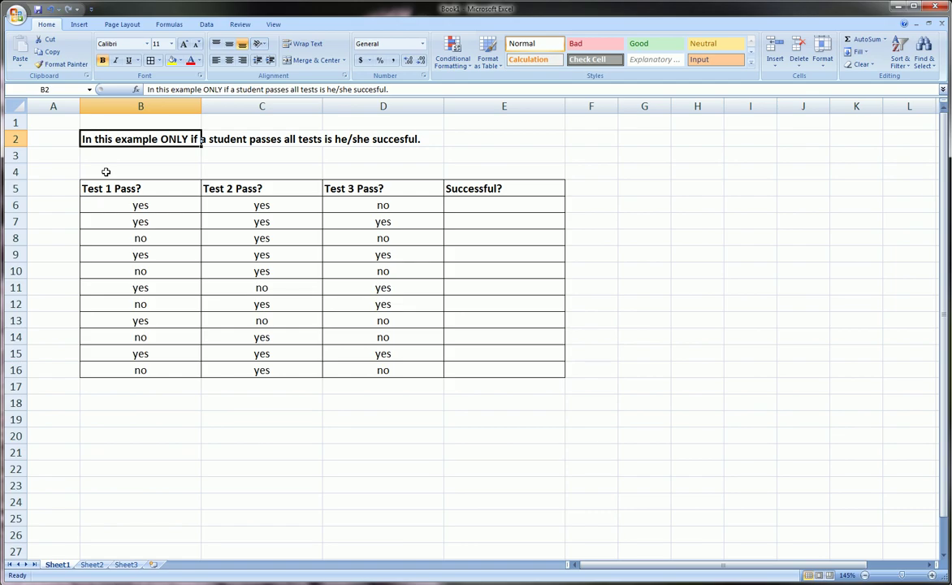
pyautogui.moveTo(120, 189); pyautogui.dragTo(315, 190)
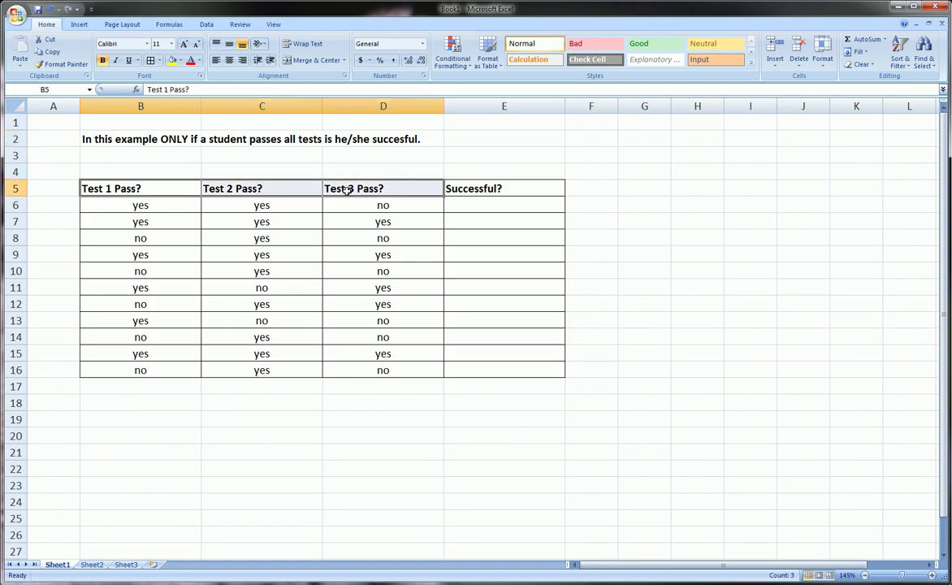
pyautogui.click(142, 206)
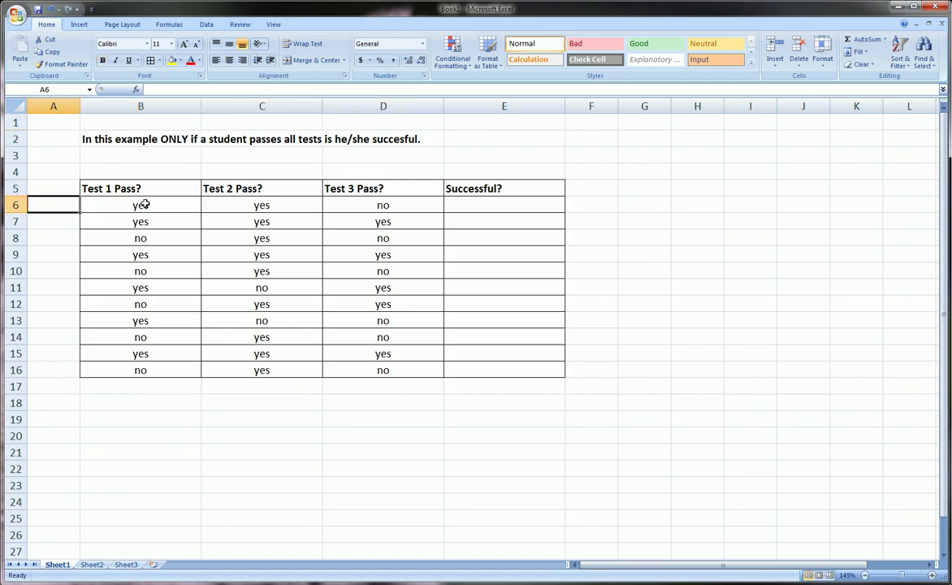
pyautogui.click(362, 205)
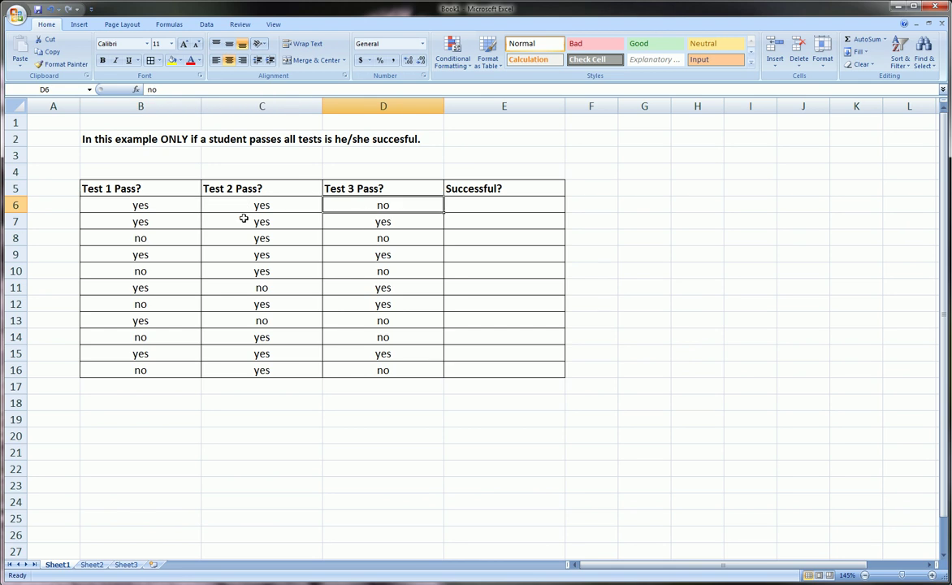
pyautogui.moveTo(140, 206); pyautogui.dragTo(410, 207)
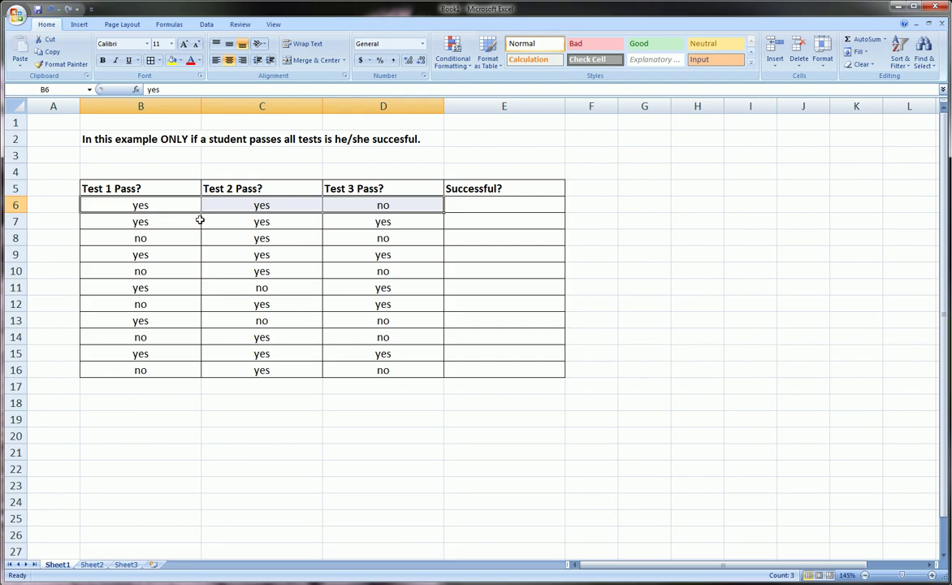
pyautogui.click(173, 207)
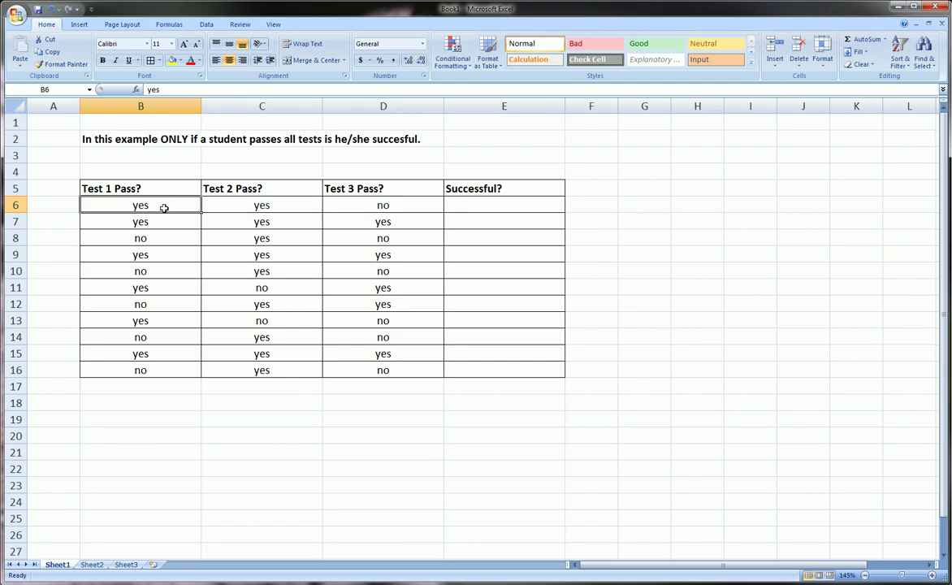
pyautogui.click(244, 204)
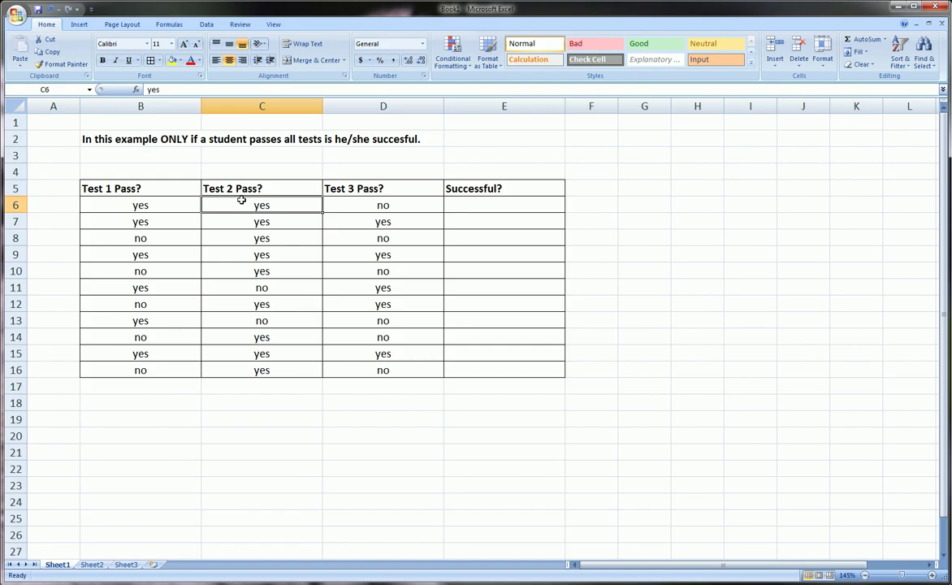
pyautogui.click(365, 205)
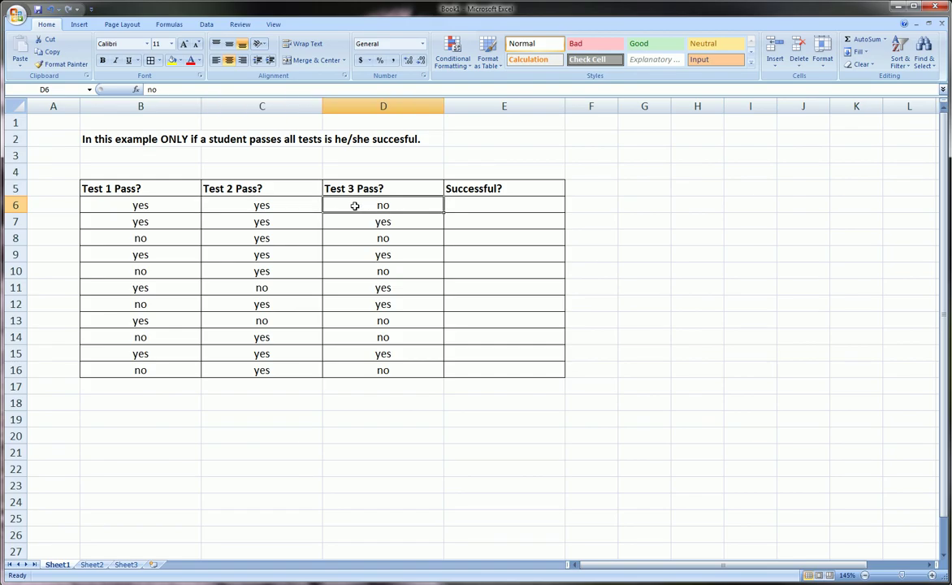
# Step: Enter "no" as the first student's Successful? result in E6
pyautogui.click(484, 206)
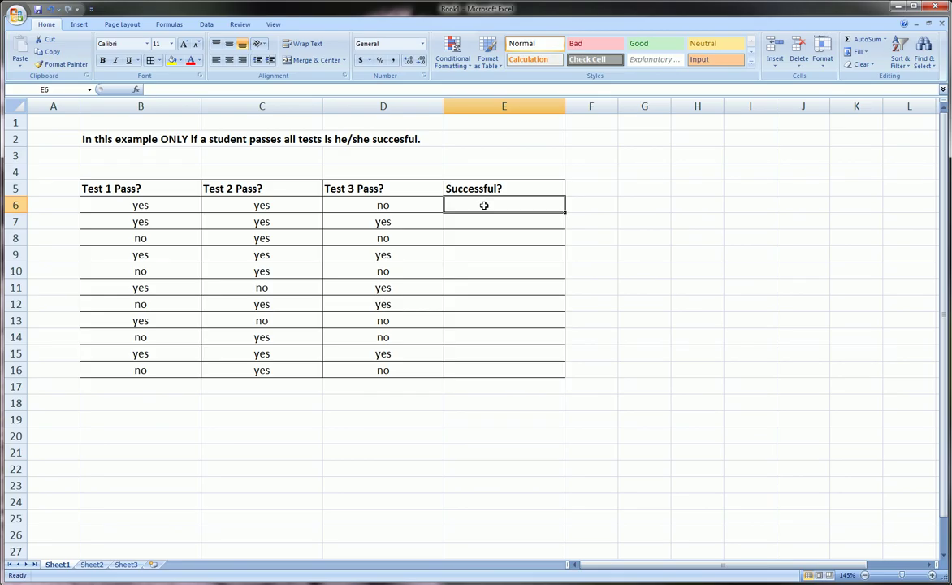
pyautogui.write('noo')
pyautogui.press('BackSpace')
pyautogui.press('Return')
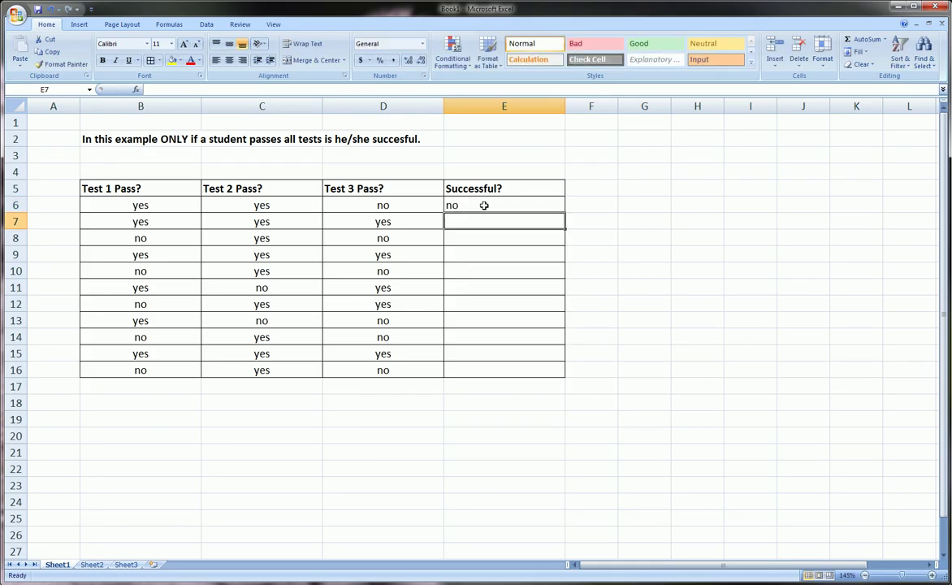
pyautogui.click(484, 206)
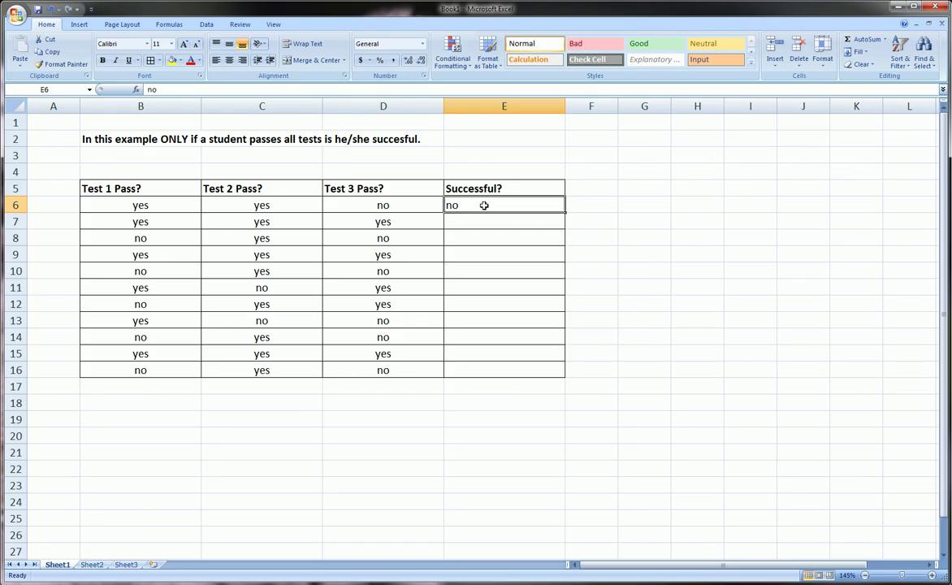
# Step: Check the second student's test results in B7:D7 and enter "yes" as the Successful? result in E7
pyautogui.click(154, 222)
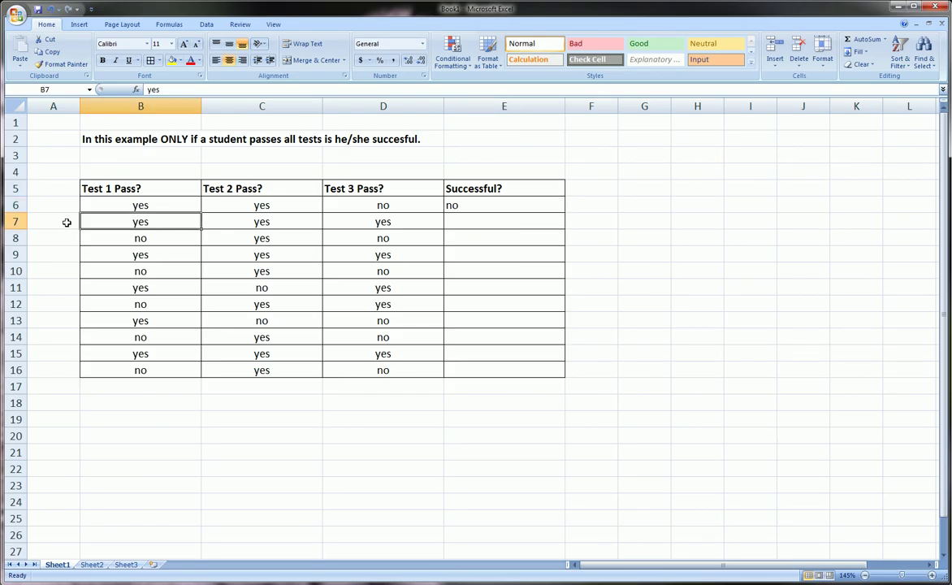
pyautogui.click(213, 219)
pyautogui.click(342, 219)
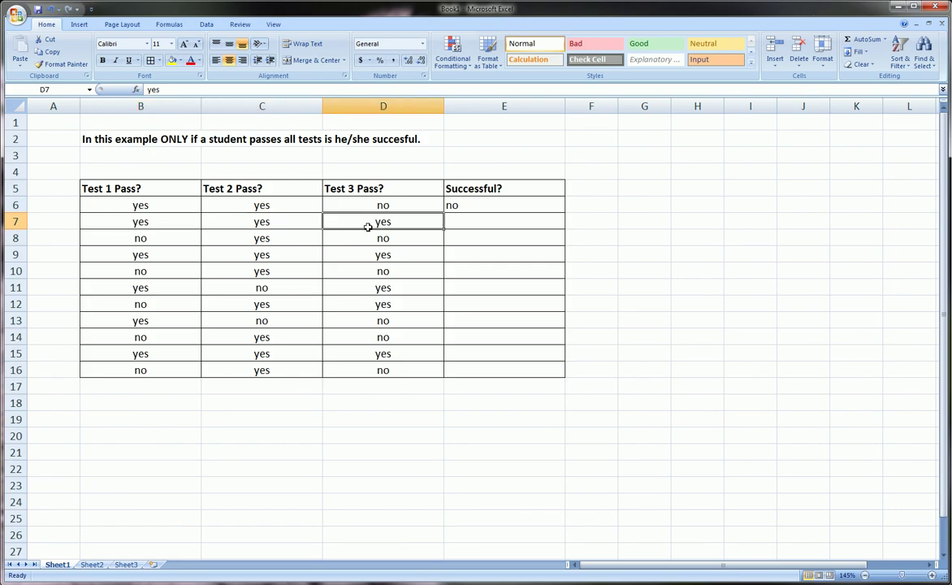
pyautogui.click(474, 218)
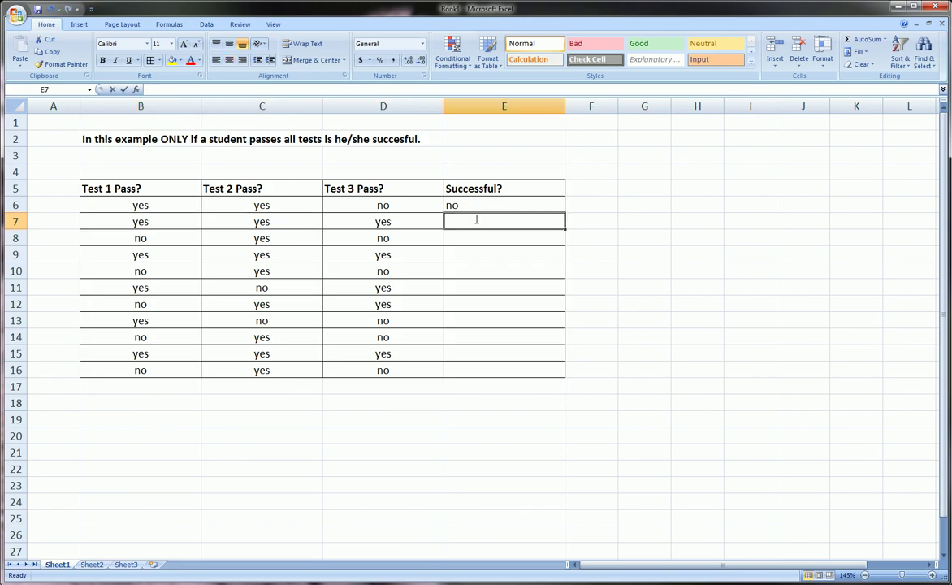
pyautogui.write('yesb')
pyautogui.press('BackSpace')
pyautogui.press('Return')
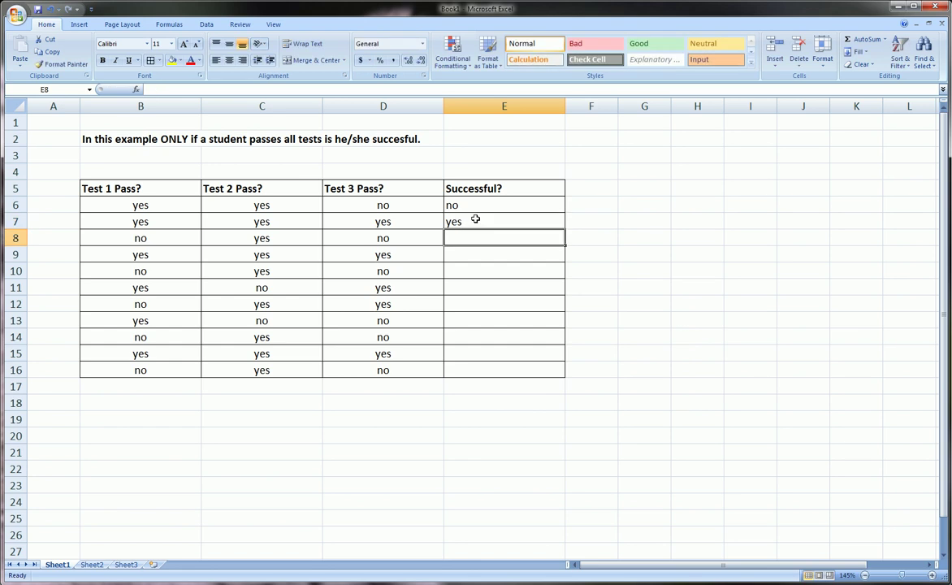
# Step: Clear the manually entered results from E6:E7
pyautogui.moveTo(475, 206); pyautogui.dragTo(476, 214)
pyautogui.press('Delete')
pyautogui.click(463, 204)
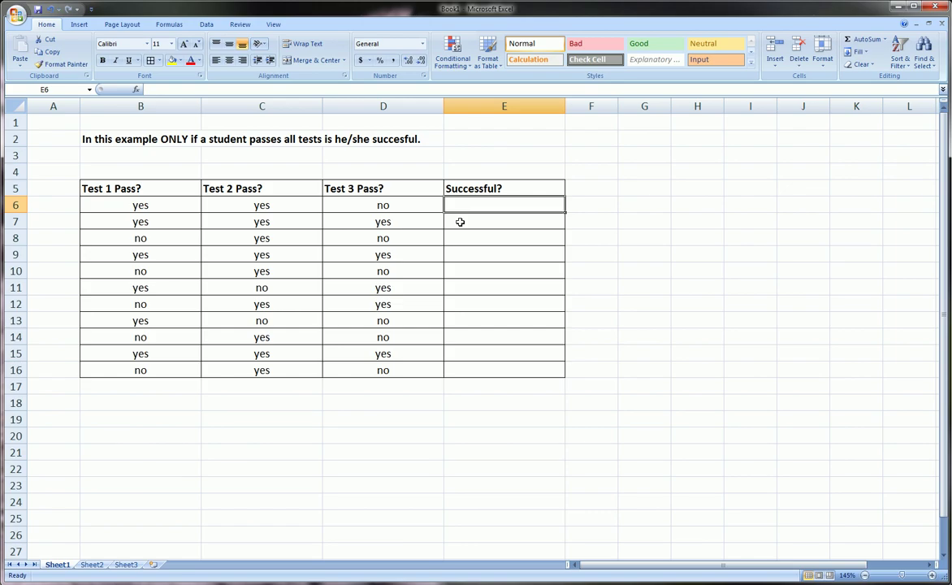
pyautogui.click(484, 204)
pyautogui.moveTo(469, 207); pyautogui.dragTo(475, 370)
pyautogui.click(489, 200)
pyautogui.moveTo(139, 205); pyautogui.dragTo(367, 210)
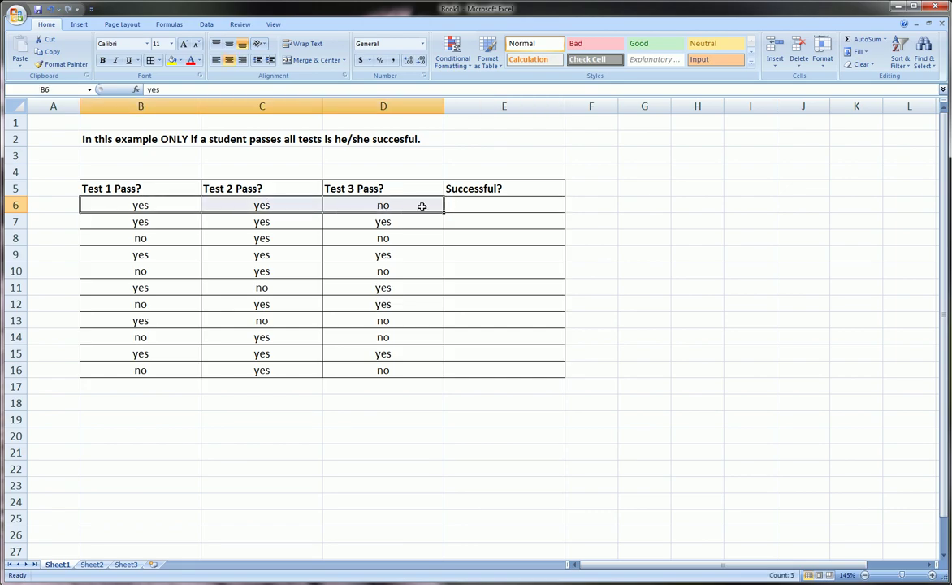
pyautogui.click(389, 205)
# Step: Enter the formula =AND(B6="yes",C6="yes",D6="yes") in E6 under Successful?
pyautogui.click(464, 205)
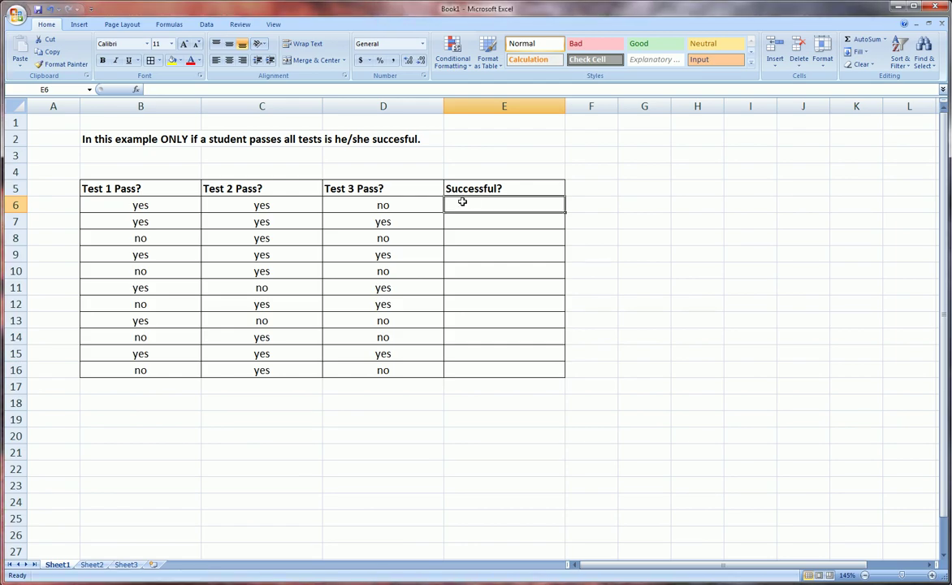
pyautogui.write('=')
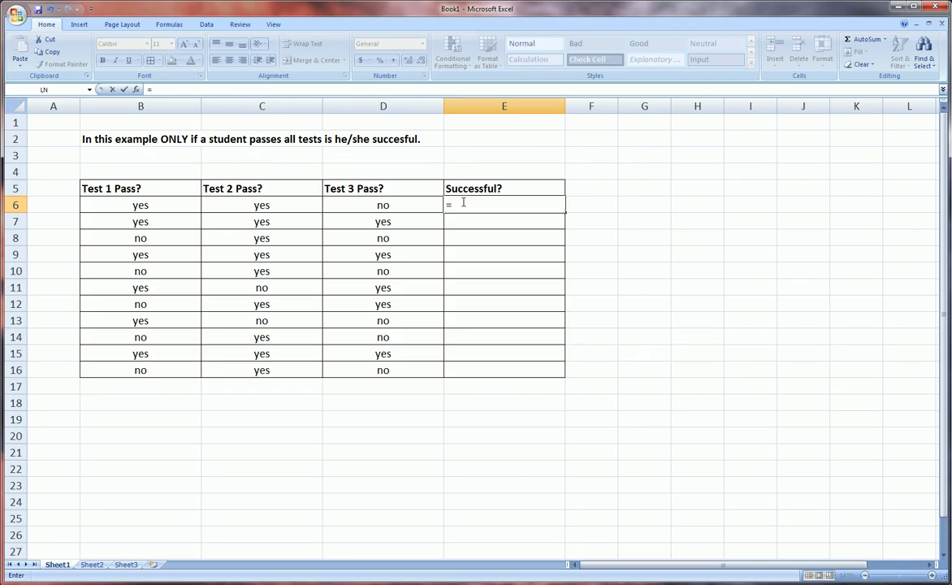
pyautogui.write('and(')
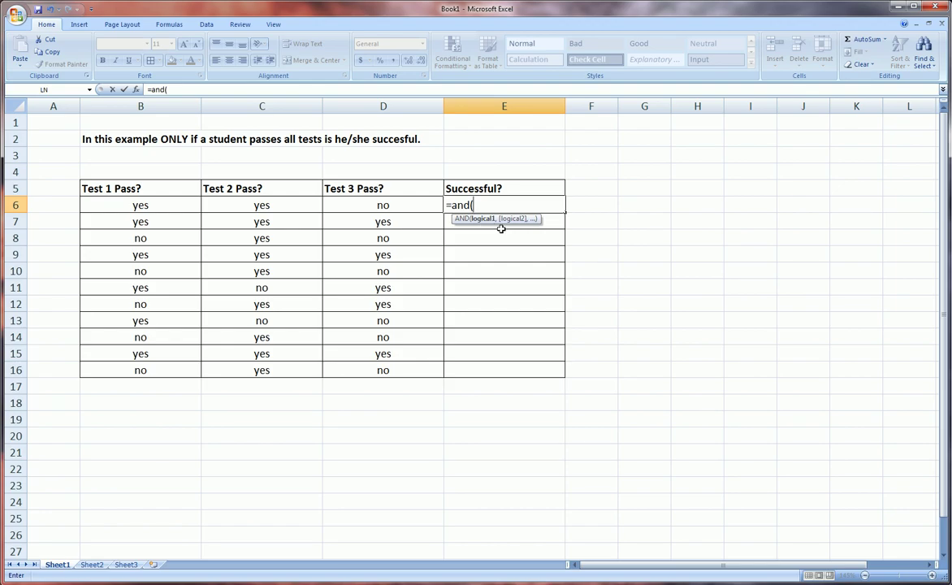
pyautogui.click(139, 206)
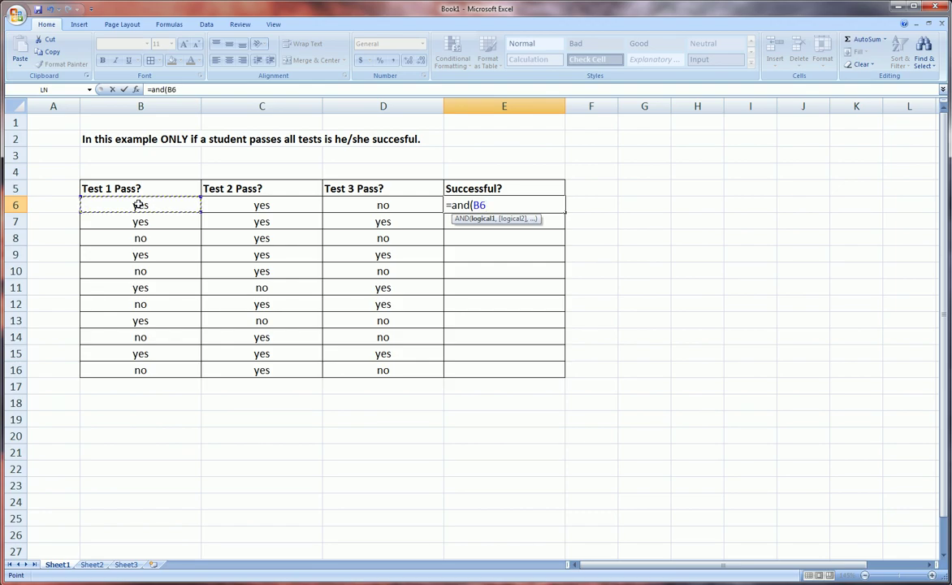
pyautogui.write('=')
pyautogui.write('"yes",')
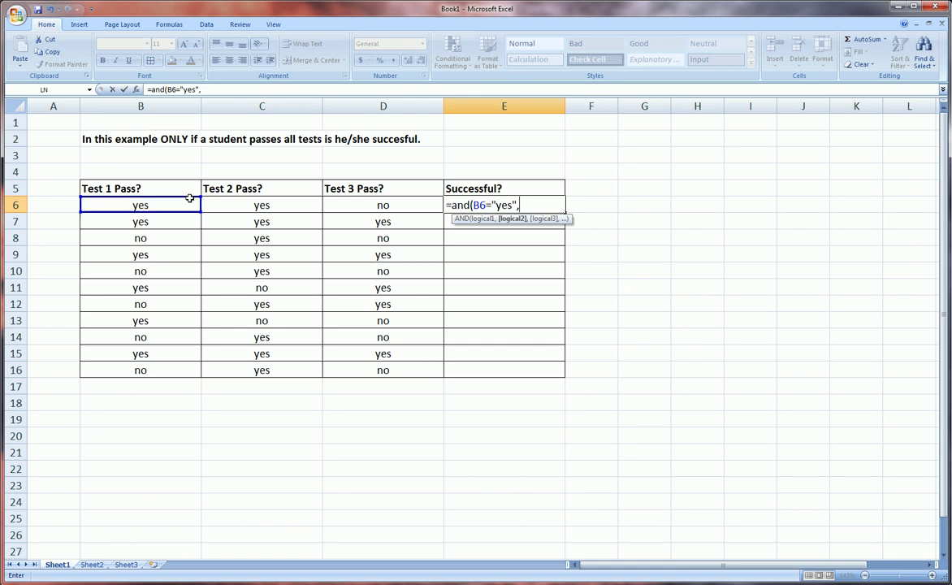
pyautogui.click(270, 207)
pyautogui.write('="yes"')
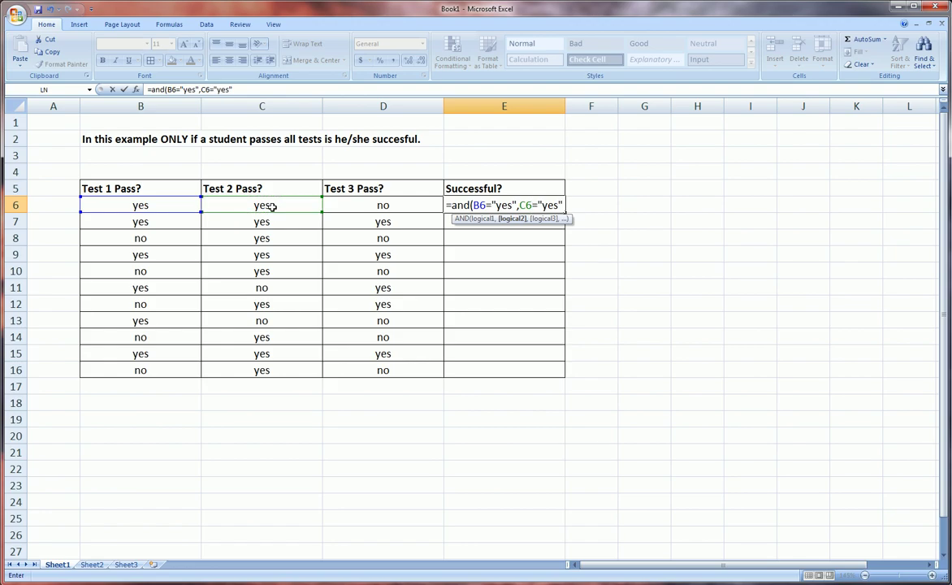
pyautogui.write(',')
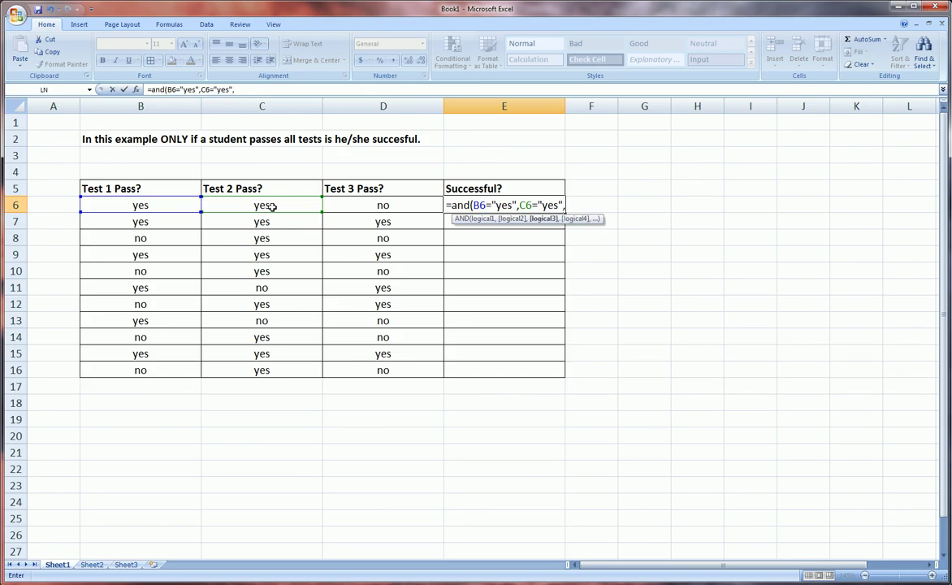
pyautogui.click(382, 207)
pyautogui.write('="yes')
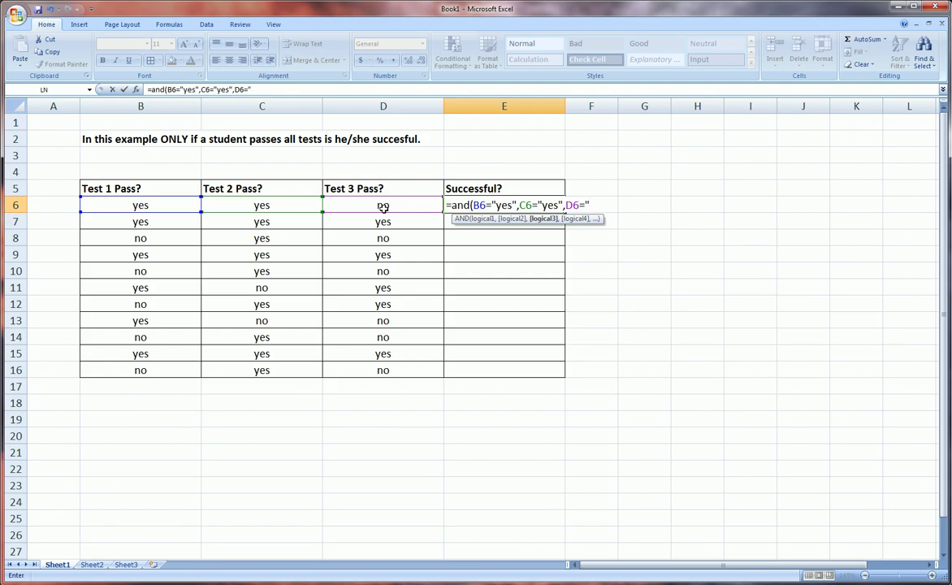
pyautogui.write('")')
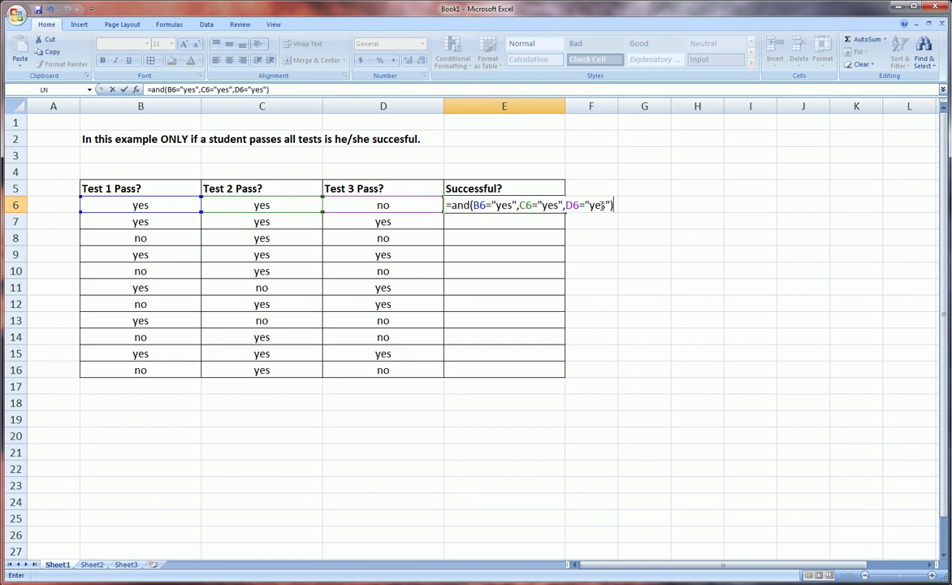
pyautogui.press('Return')
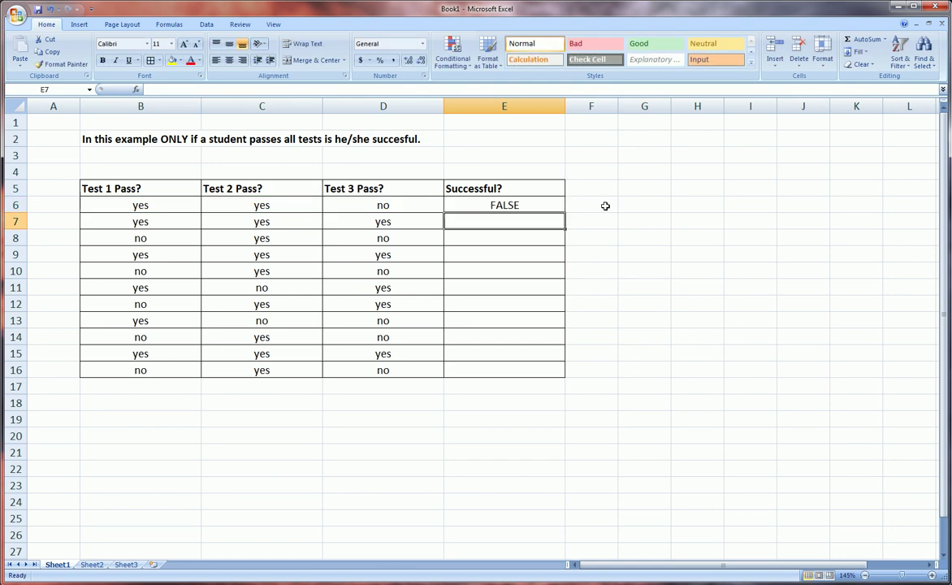
# Step: Fill the AND formula from E6 down to E7
pyautogui.click(540, 205)
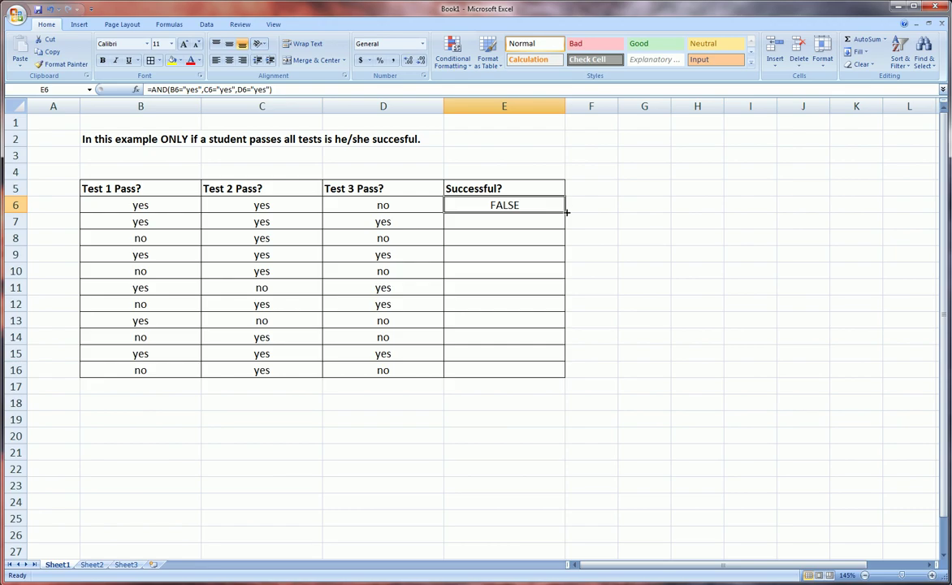
pyautogui.moveTo(564, 212); pyautogui.dragTo(564, 226)
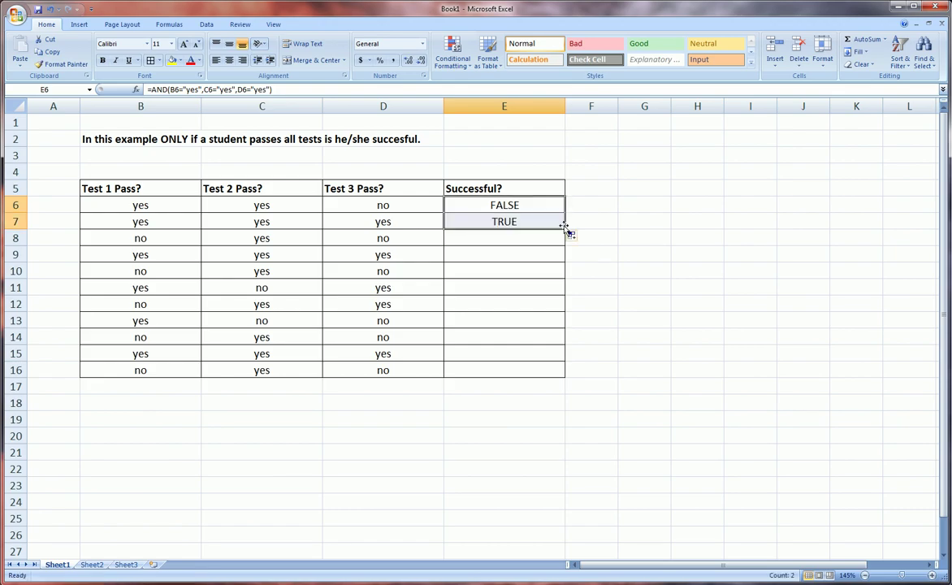
pyautogui.click(541, 223)
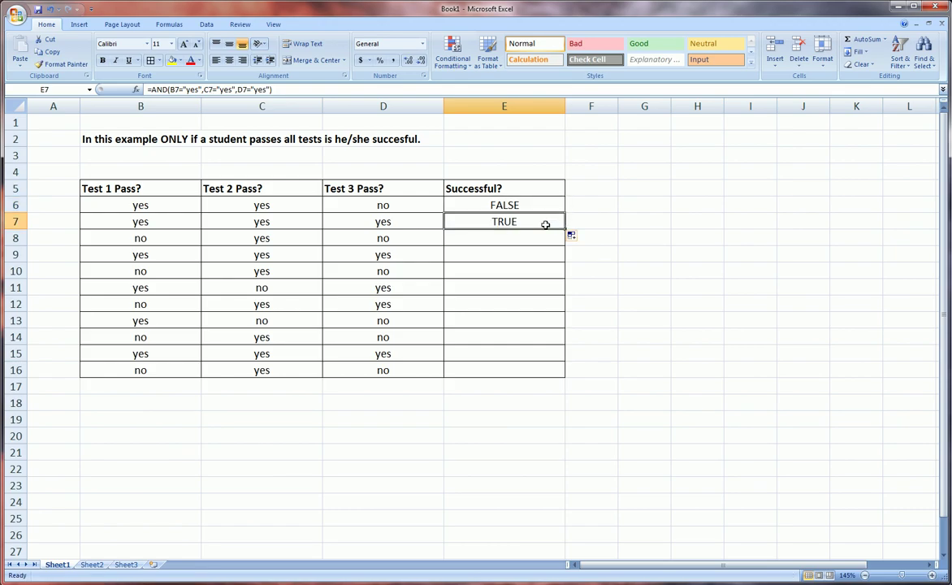
# Step: Compare each test result in B7:D7 with the formula result in E7
pyautogui.click(171, 221)
pyautogui.click(244, 222)
pyautogui.click(348, 224)
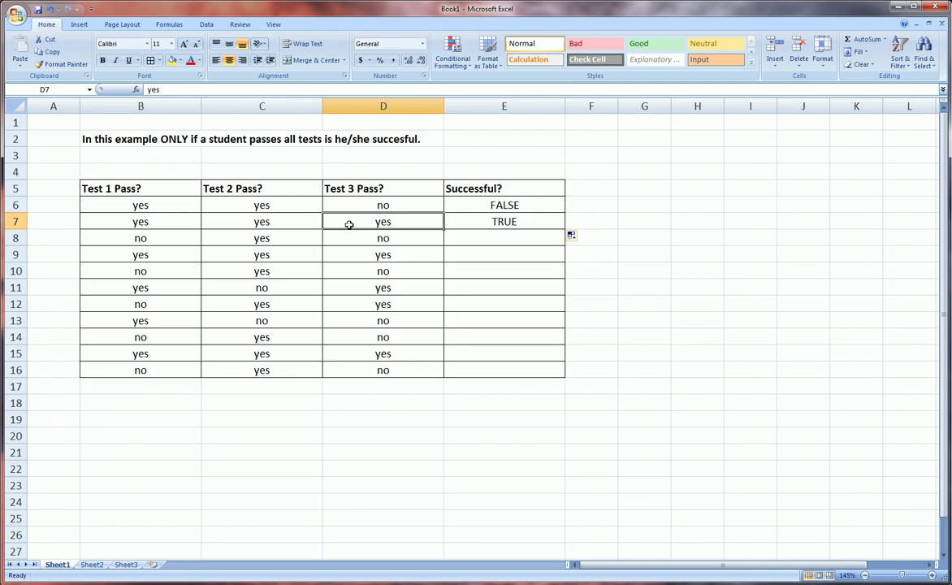
pyautogui.click(193, 222)
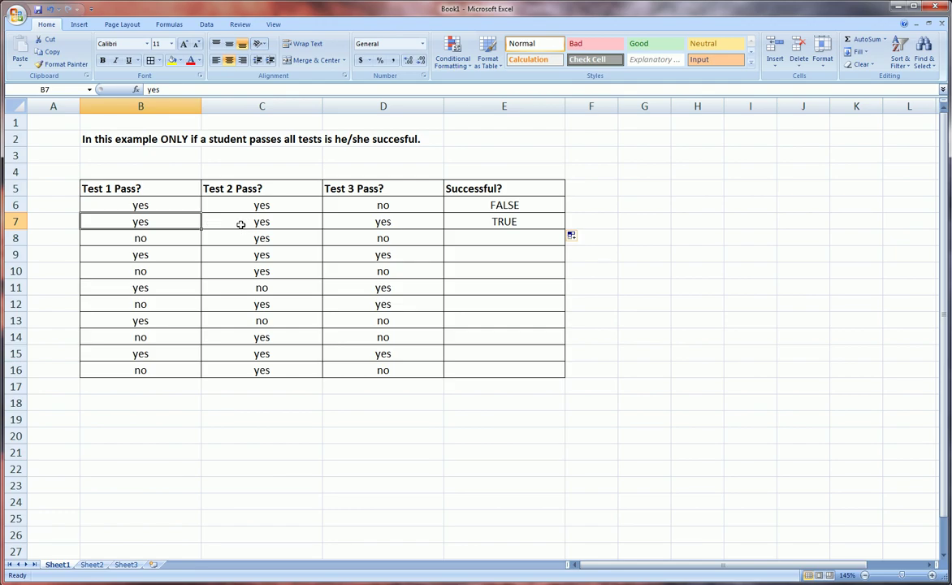
pyautogui.click(246, 224)
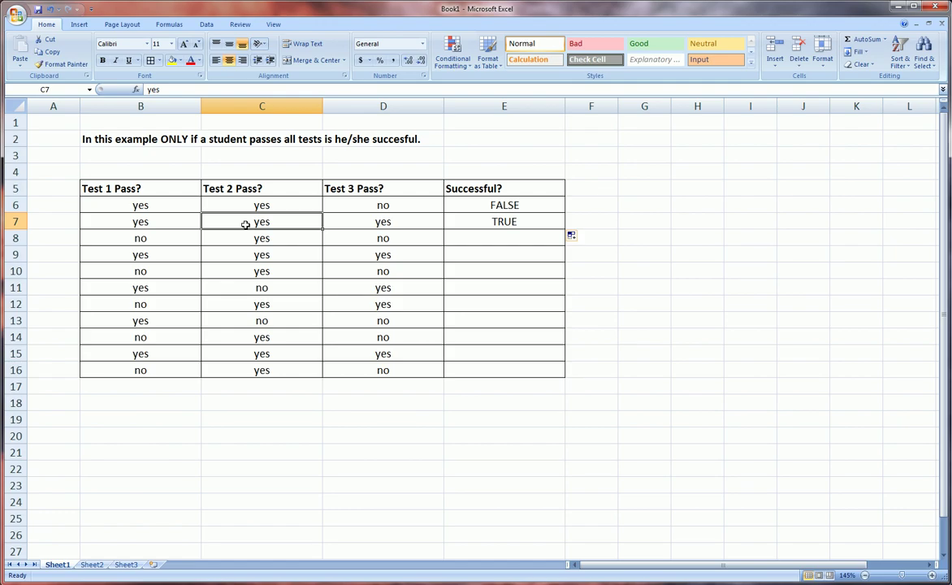
pyautogui.click(370, 221)
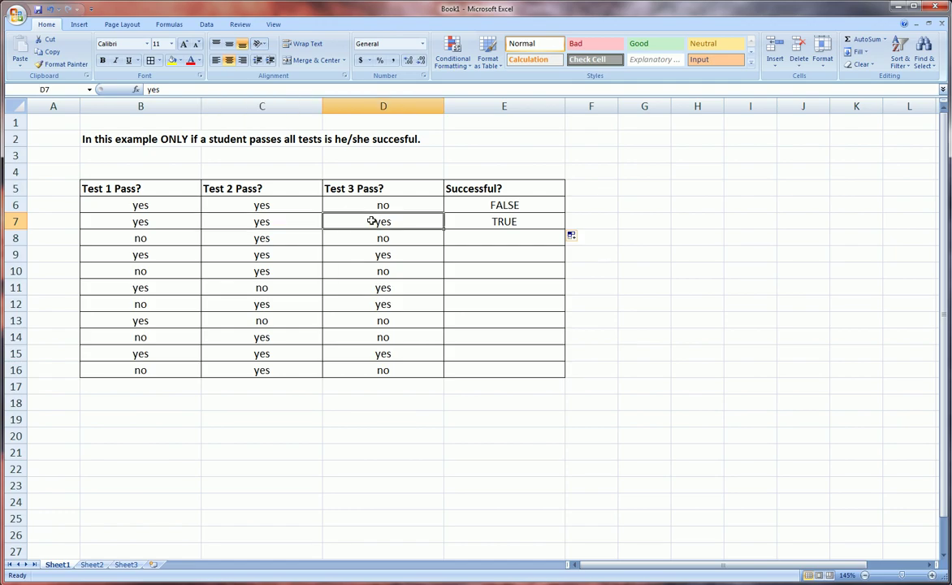
pyautogui.click(520, 224)
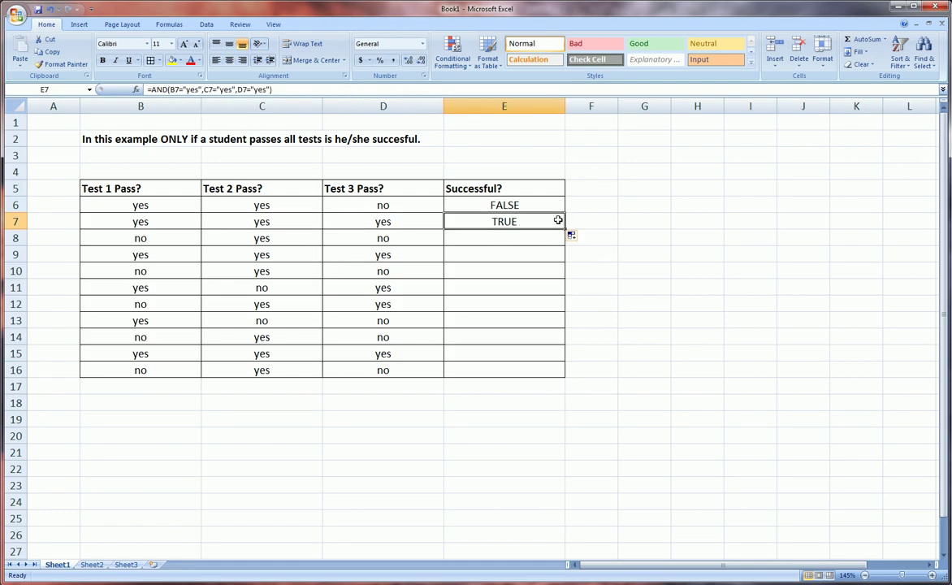
# Step: Fill the AND formula from E7 down through E16 to complete the Successful? column
pyautogui.moveTo(569, 235); pyautogui.dragTo(568, 372)
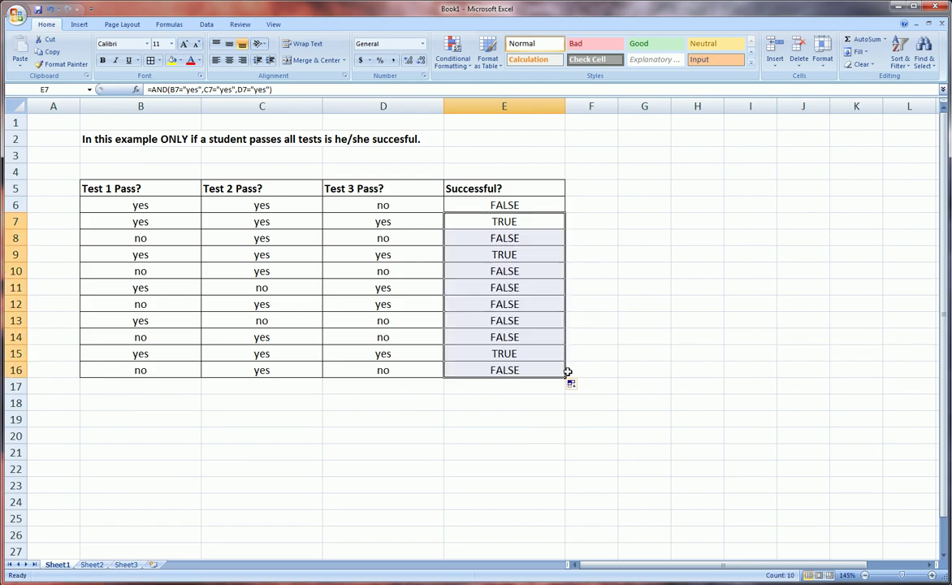
# Step: Check the formula results in E7:E15 against the test entries in their rows, including each test in B15:D15
pyautogui.click(540, 224)
pyautogui.click(529, 239)
pyautogui.click(523, 273)
pyautogui.click(521, 289)
pyautogui.click(514, 304)
pyautogui.moveTo(507, 273); pyautogui.dragTo(507, 339)
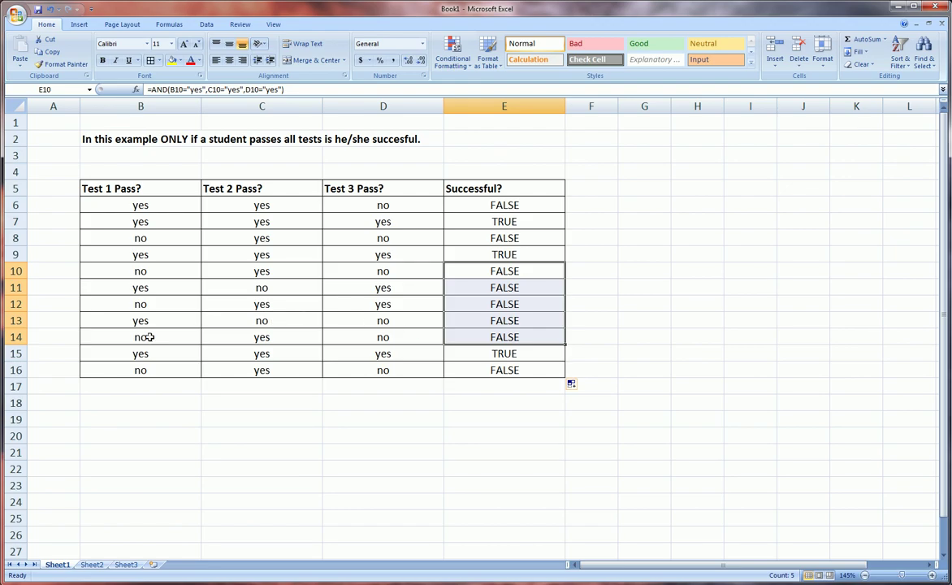
pyautogui.click(509, 354)
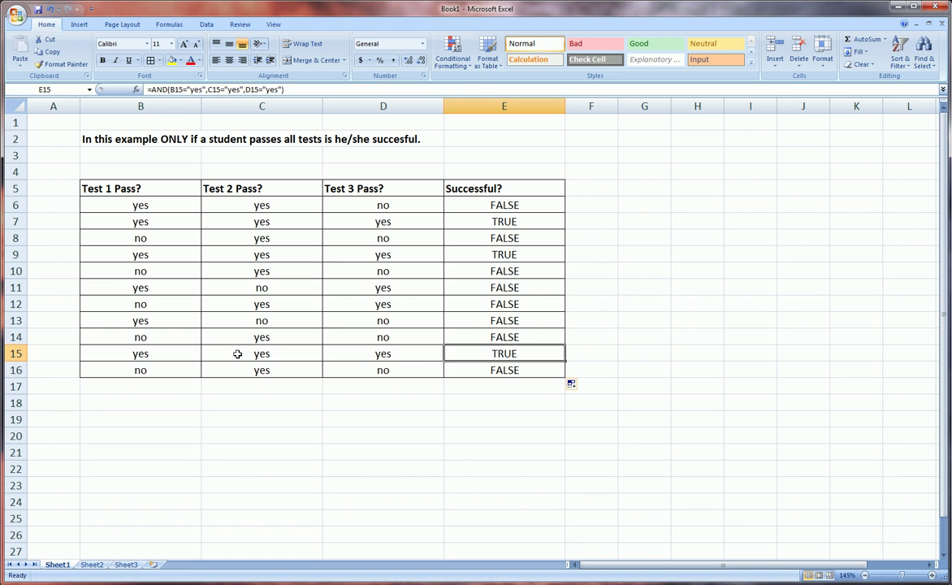
pyautogui.click(190, 353)
pyautogui.click(297, 354)
pyautogui.click(354, 357)
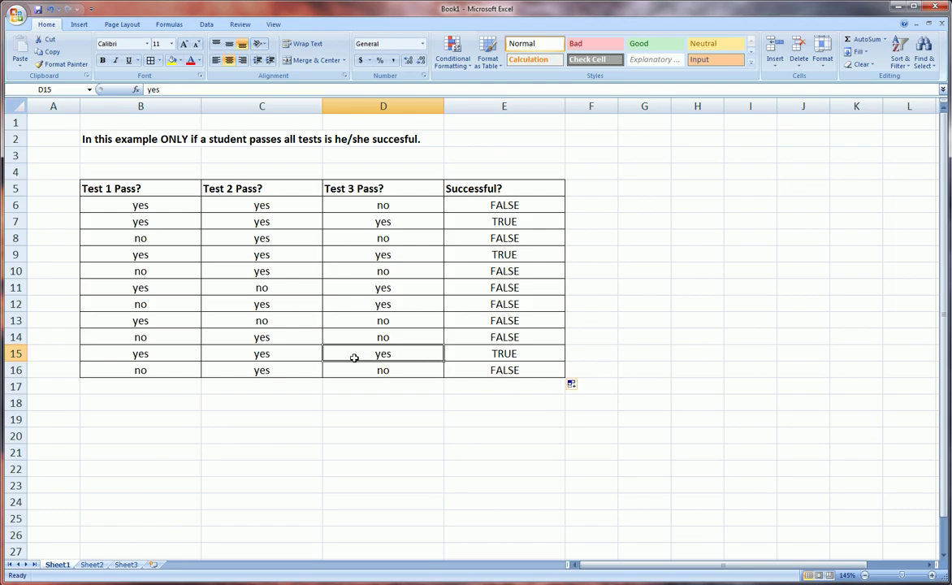
pyautogui.click(602, 333)
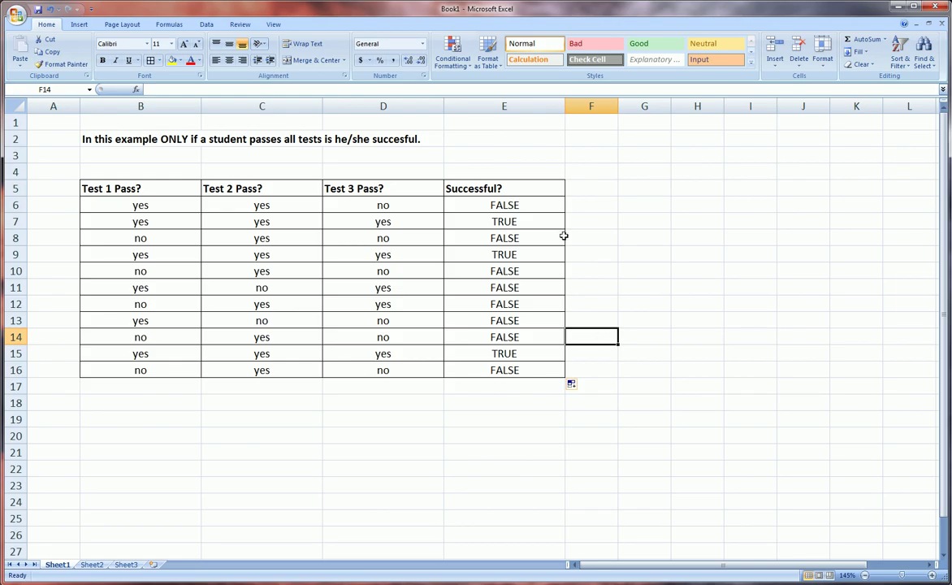
pyautogui.moveTo(526, 208); pyautogui.dragTo(528, 323)
pyautogui.click(527, 323)
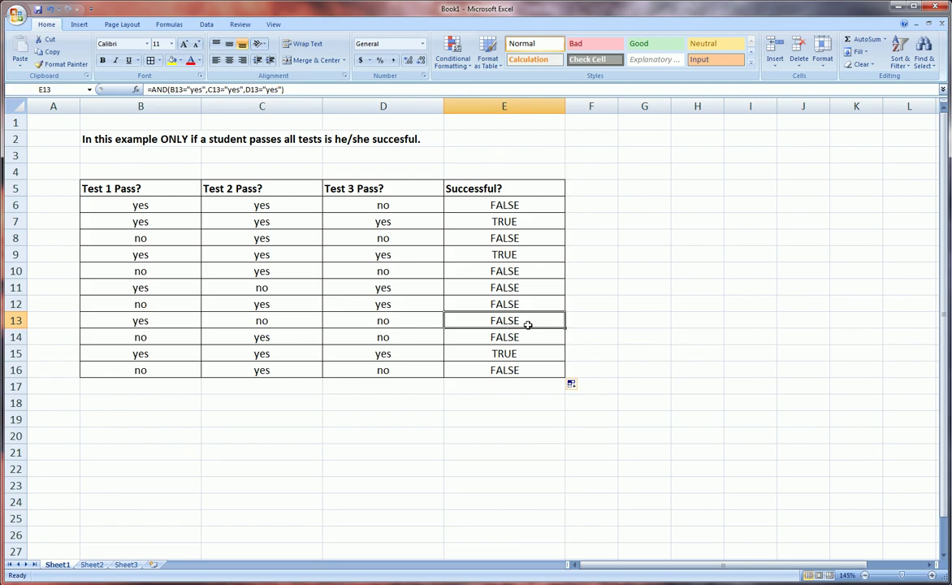
pyautogui.press('alt')
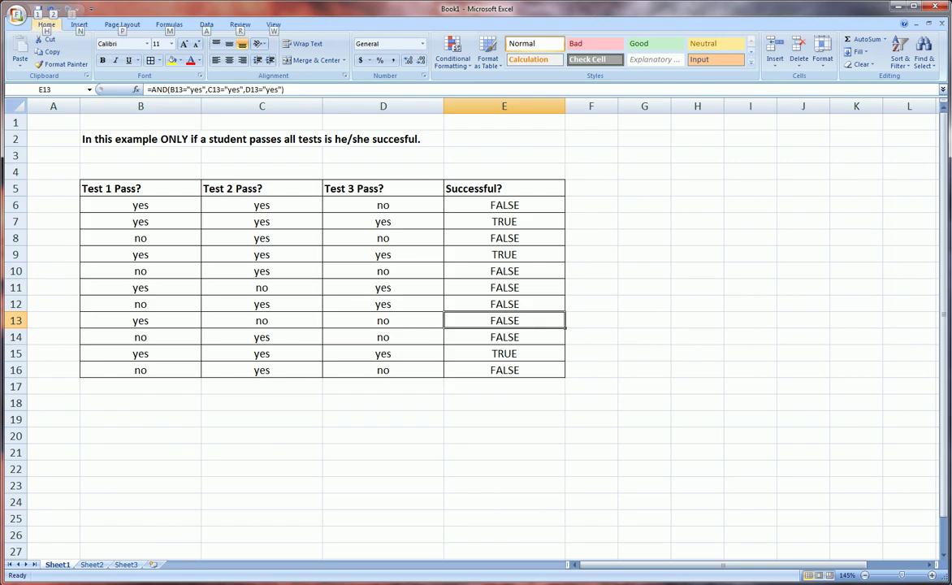